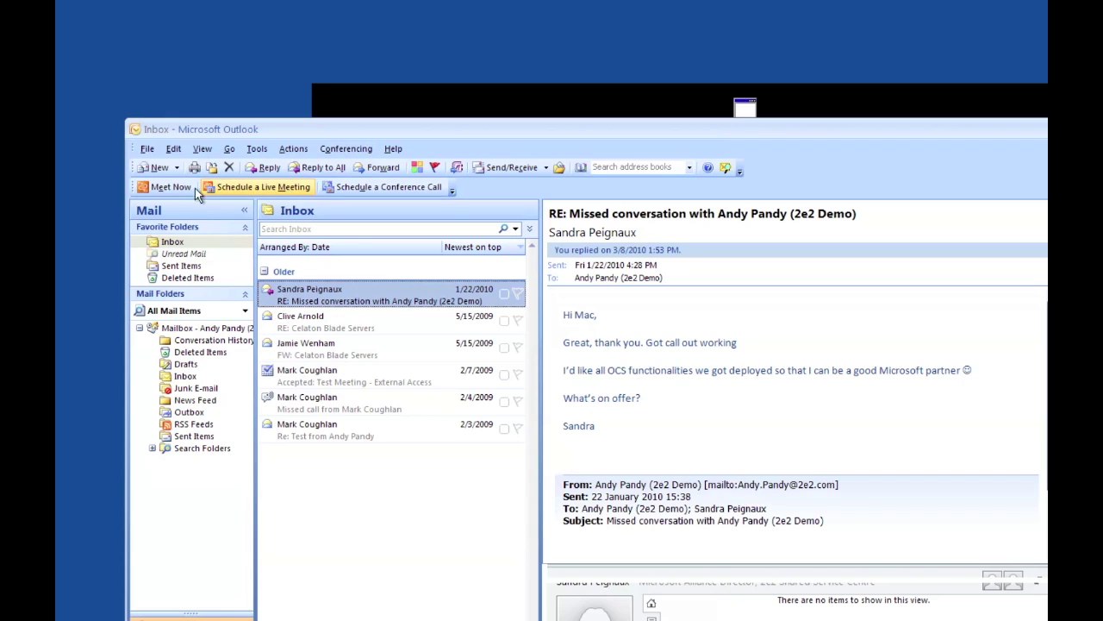
- Schedule a new conference call request from the Outlook inbox's Conferencing toolbar
click(381, 195)
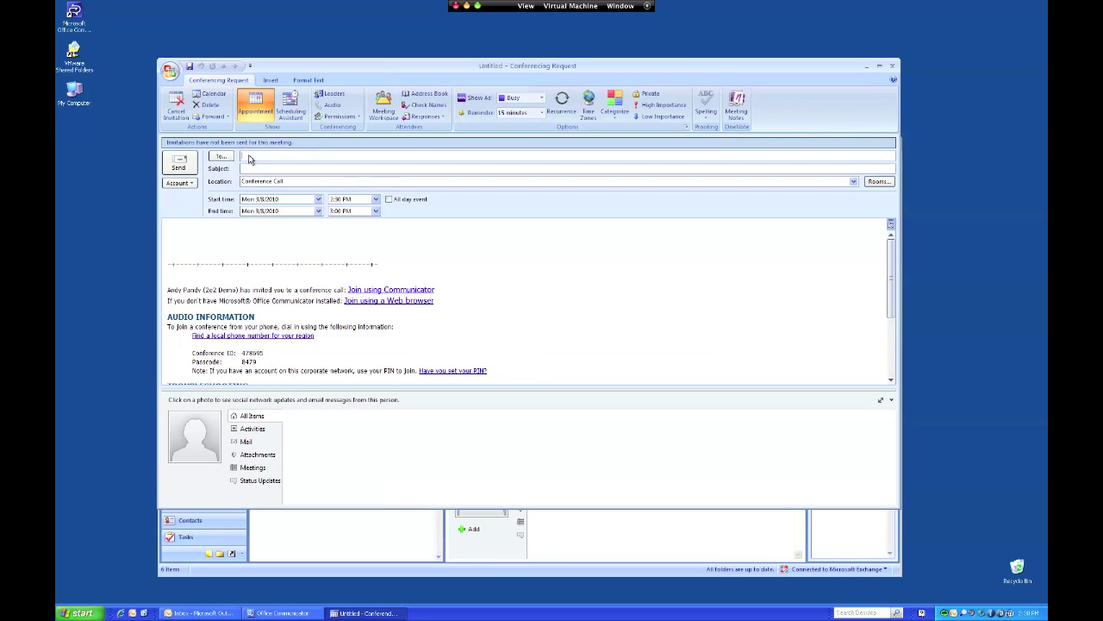
- Address the request to the attendee's e-mail, subject 'Test Conference Call', note 'This is a test conference call', and send
key(Tab)
text(Test Conference Call)
key(Tab)
key(Tab)
key(Tab)
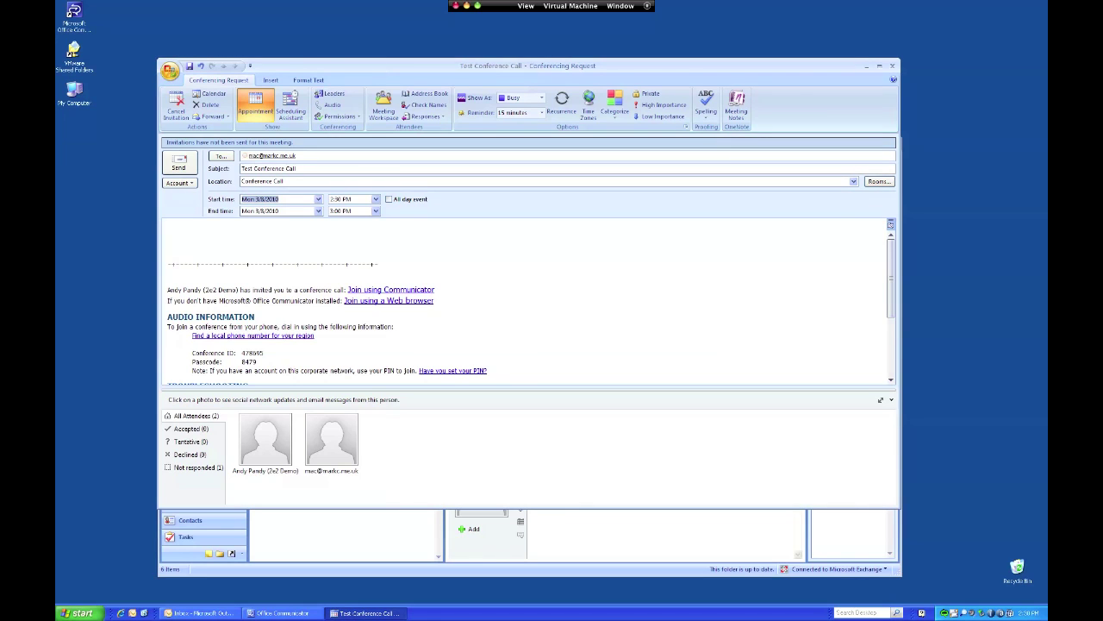
key(Tab)
key(Tab)
key(Tab)
key(Tab)
text(This is a test conference call)
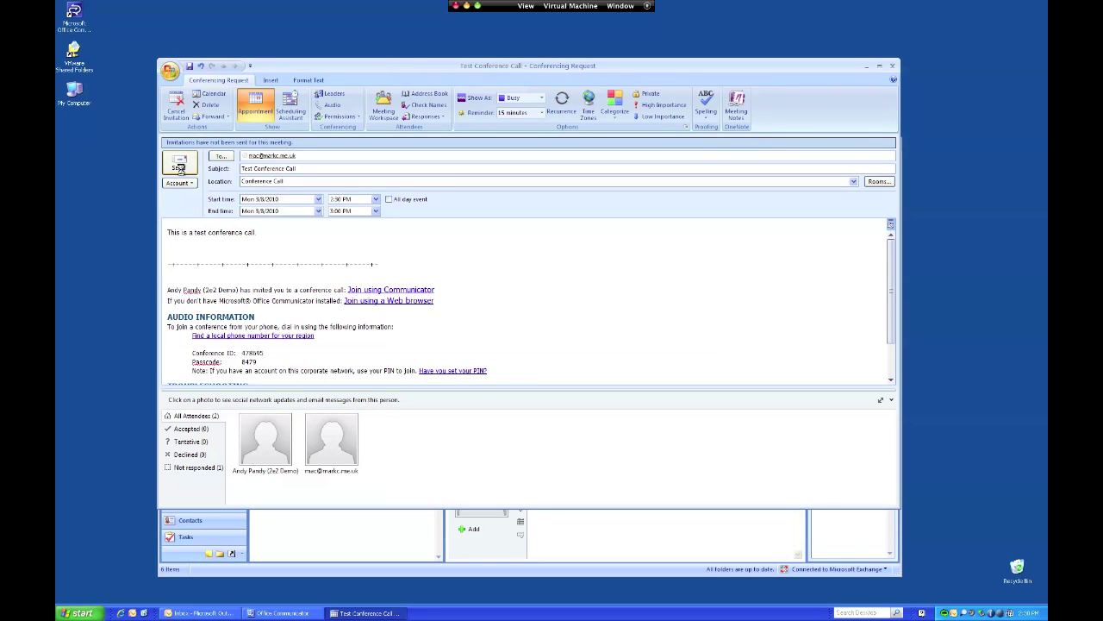
click(179, 167)
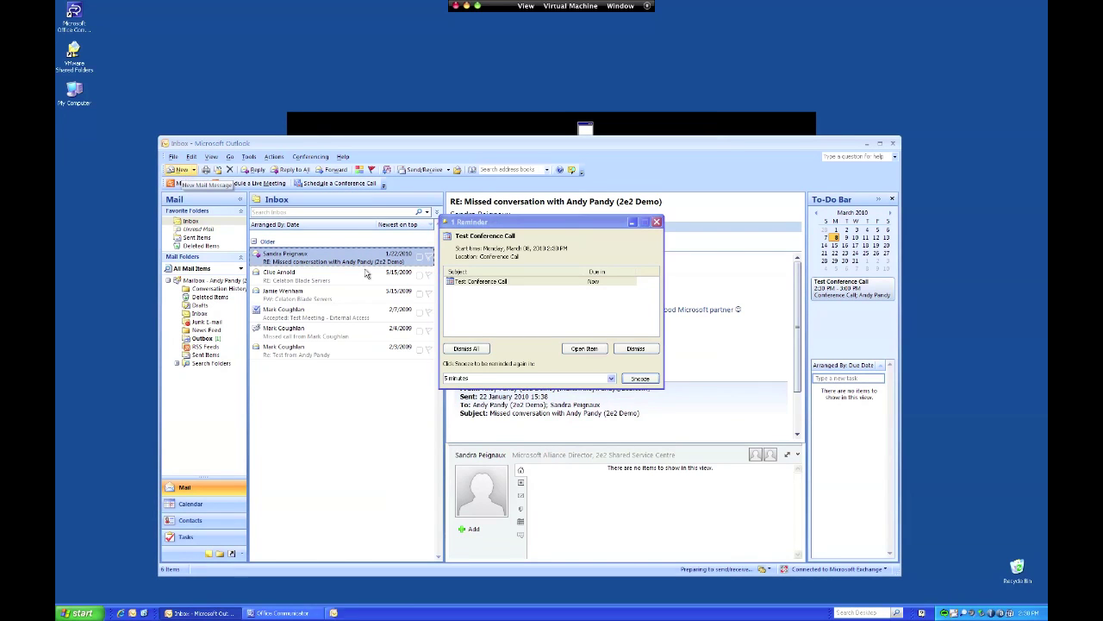
- Open the Test Conference Call item from the Reminder dialog
click(523, 247)
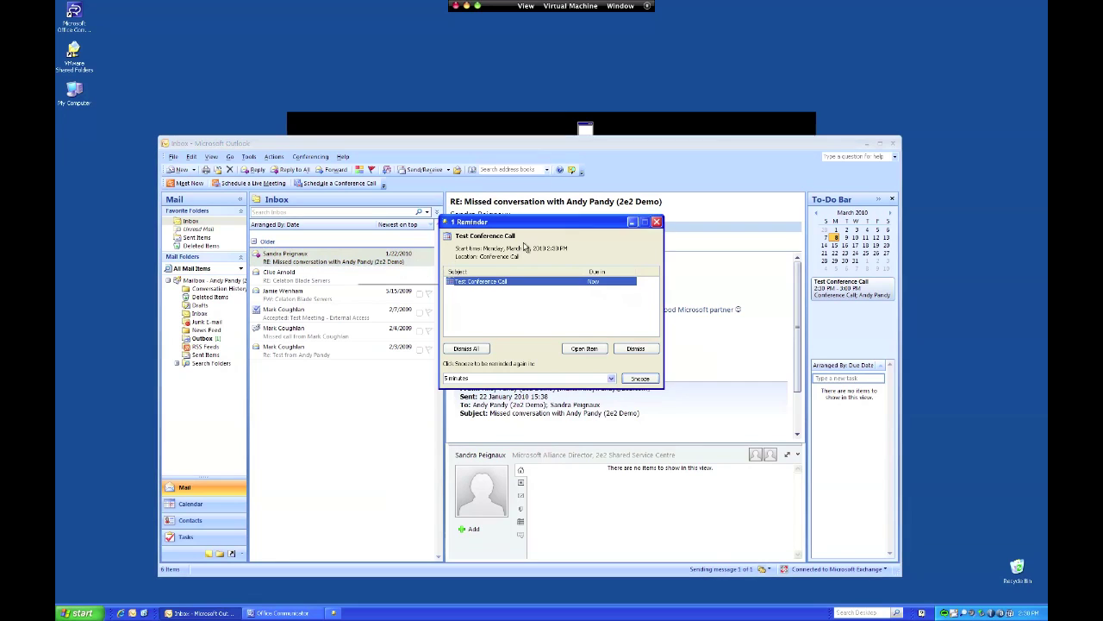
click(593, 350)
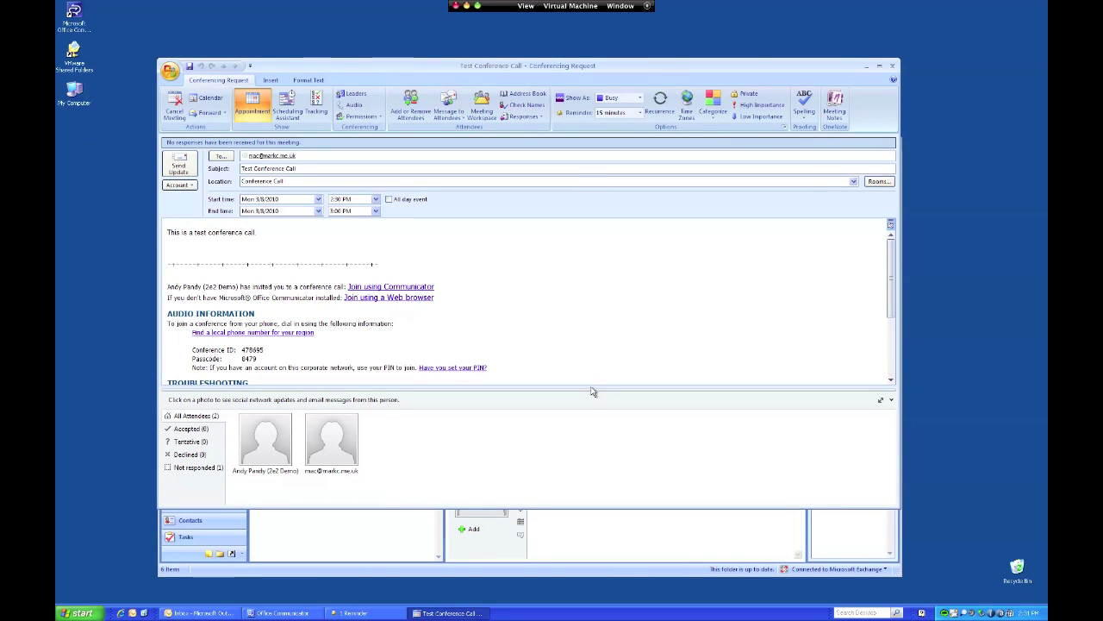
- Enlarge the invitation body and follow its 'Join using Communicator' link
drag(588, 391, 547, 396)
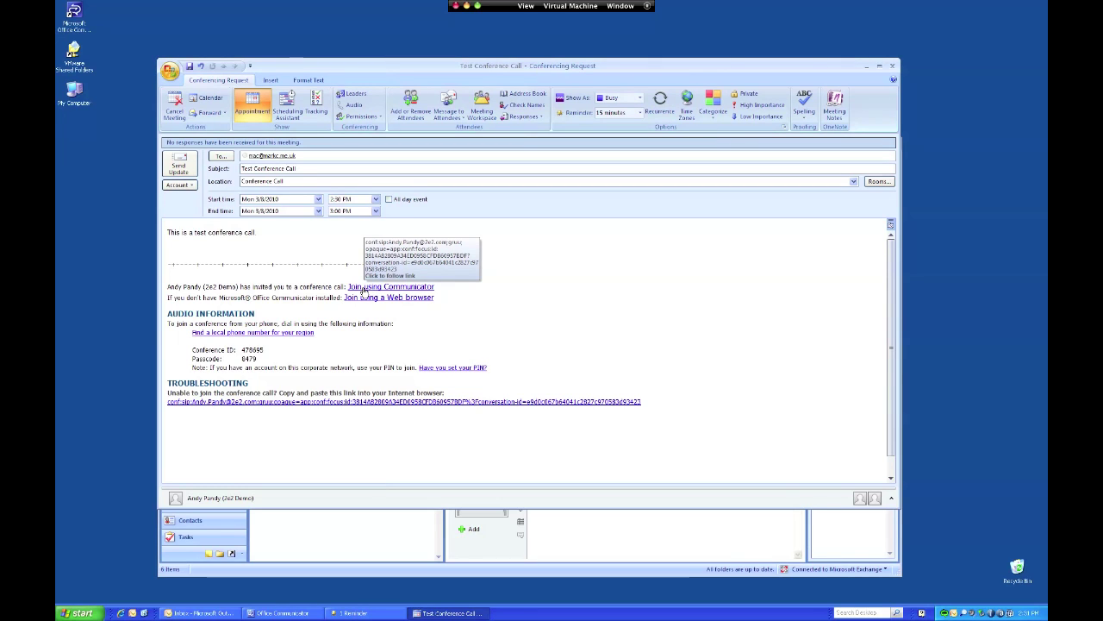
click(364, 288)
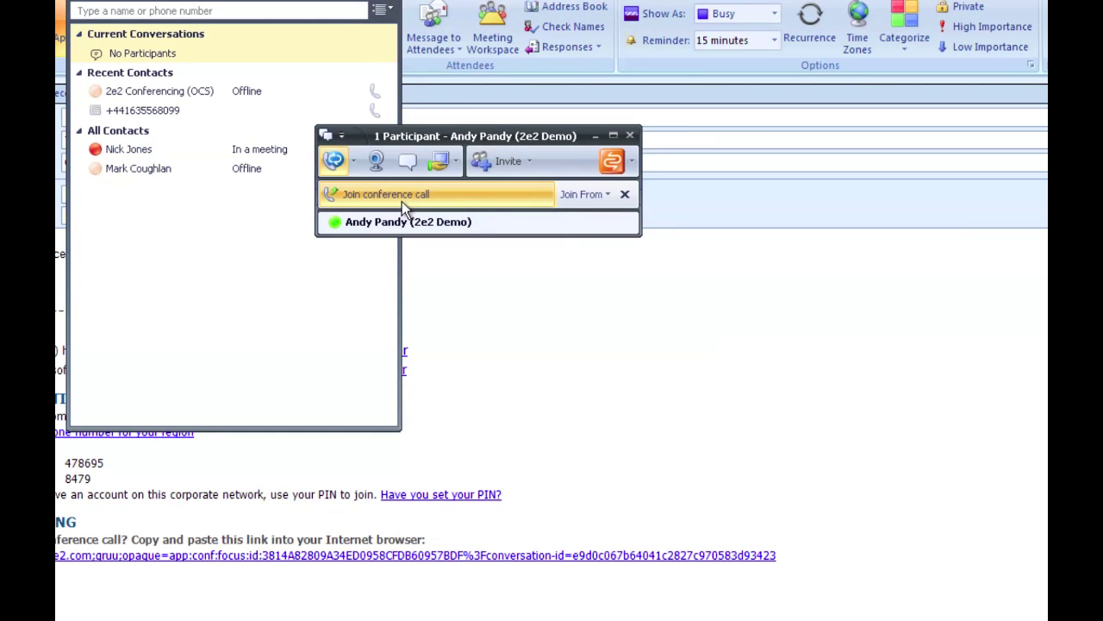
- Join the conference through Join From by having it ring a newly entered phone number, then hang up
click(606, 195)
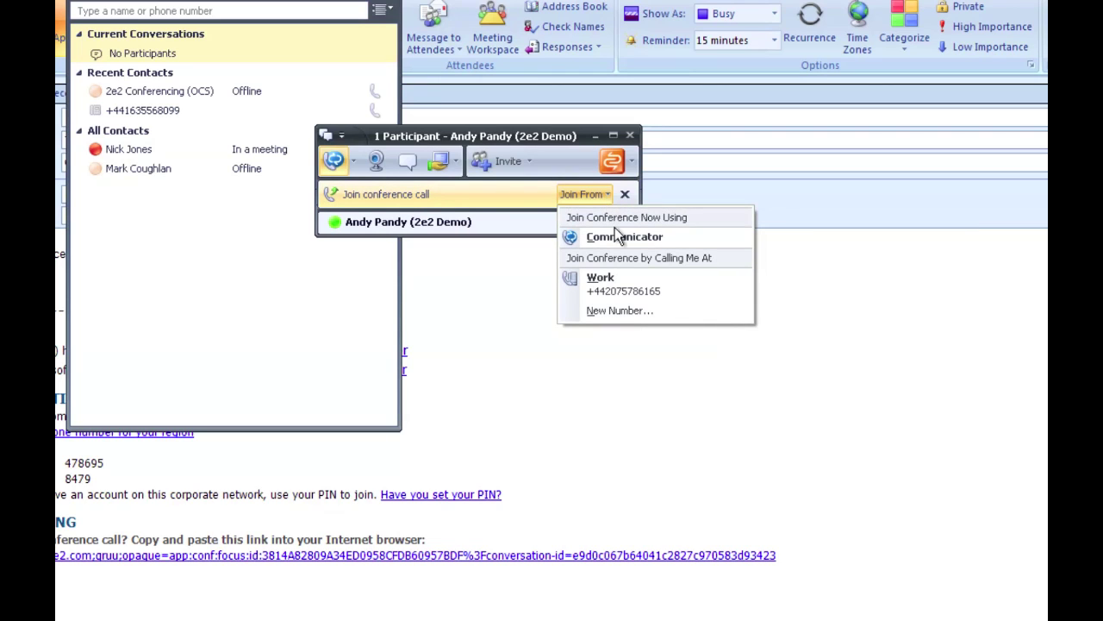
click(622, 309)
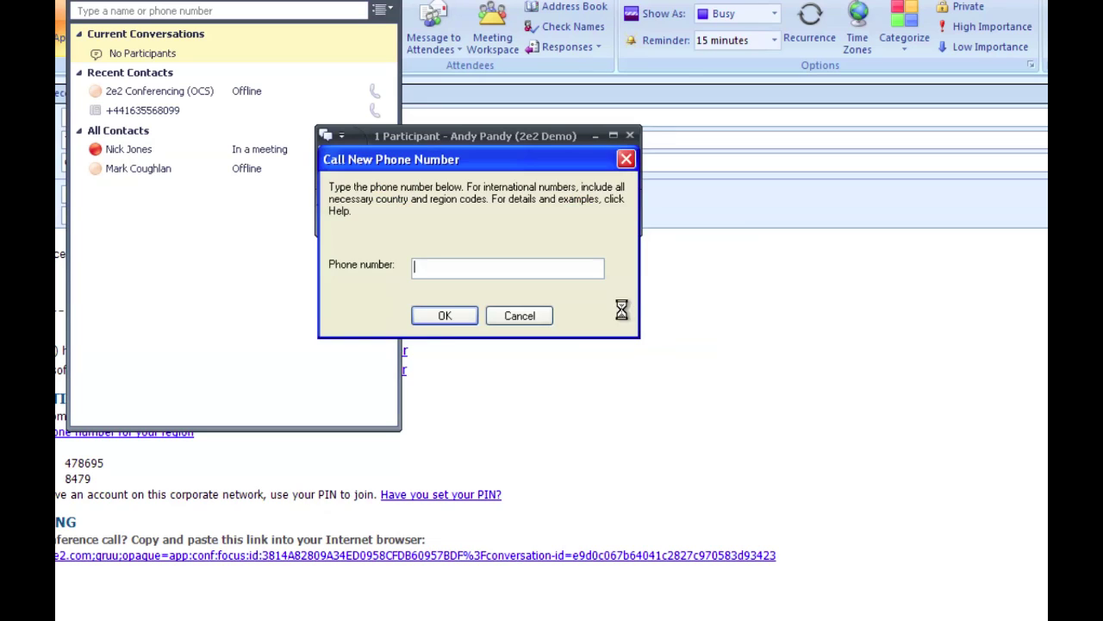
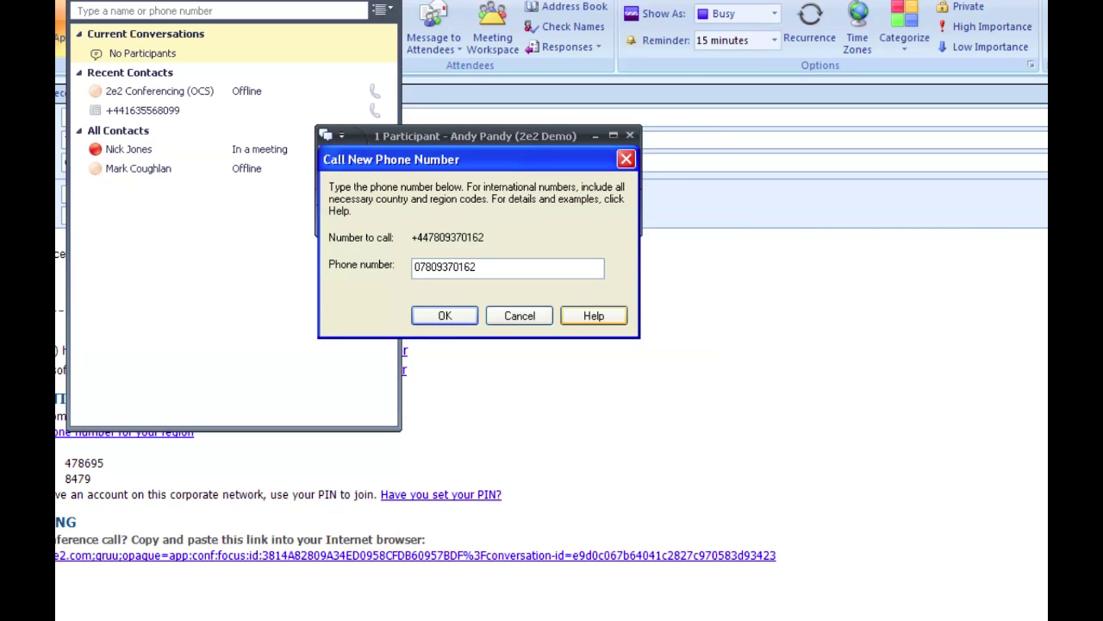
key(Return)
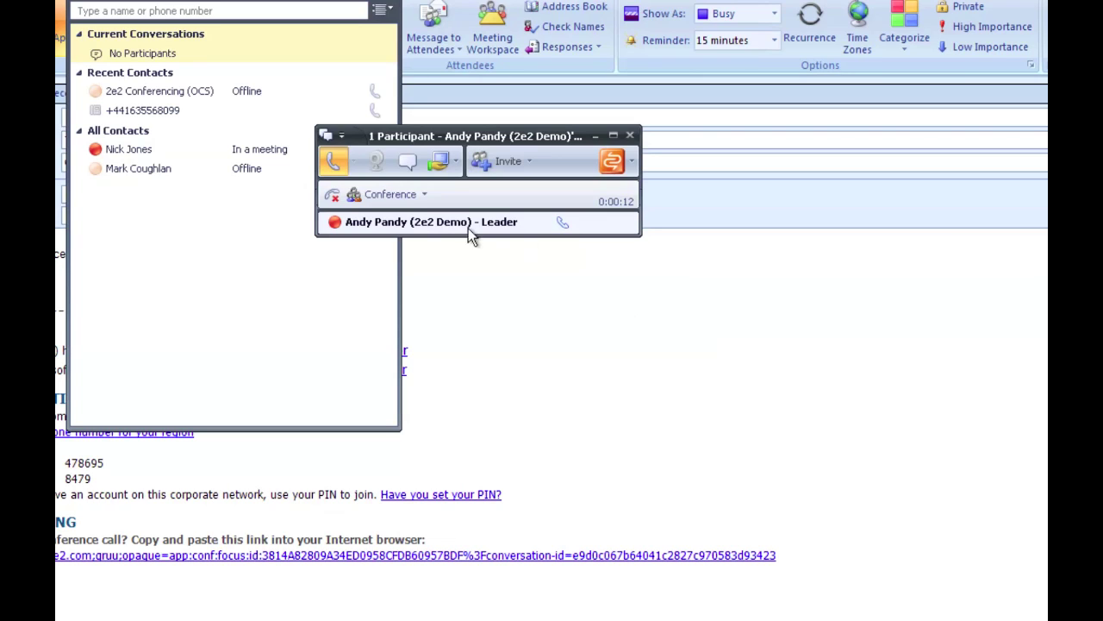
click(334, 197)
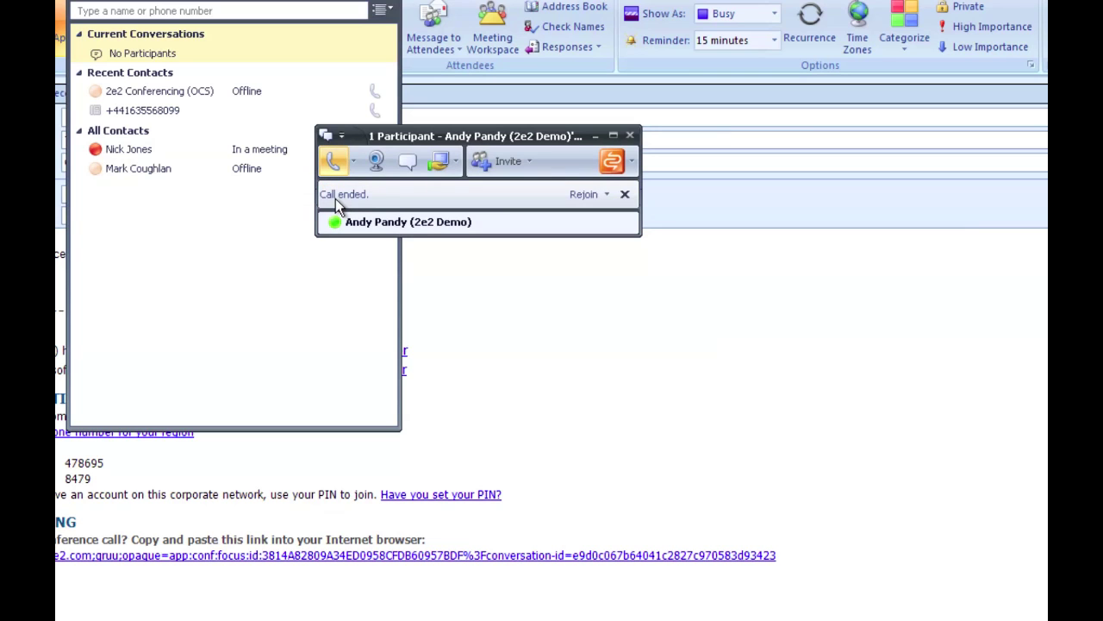
- Close the ended conversation window and the Office Communicator main window
click(630, 136)
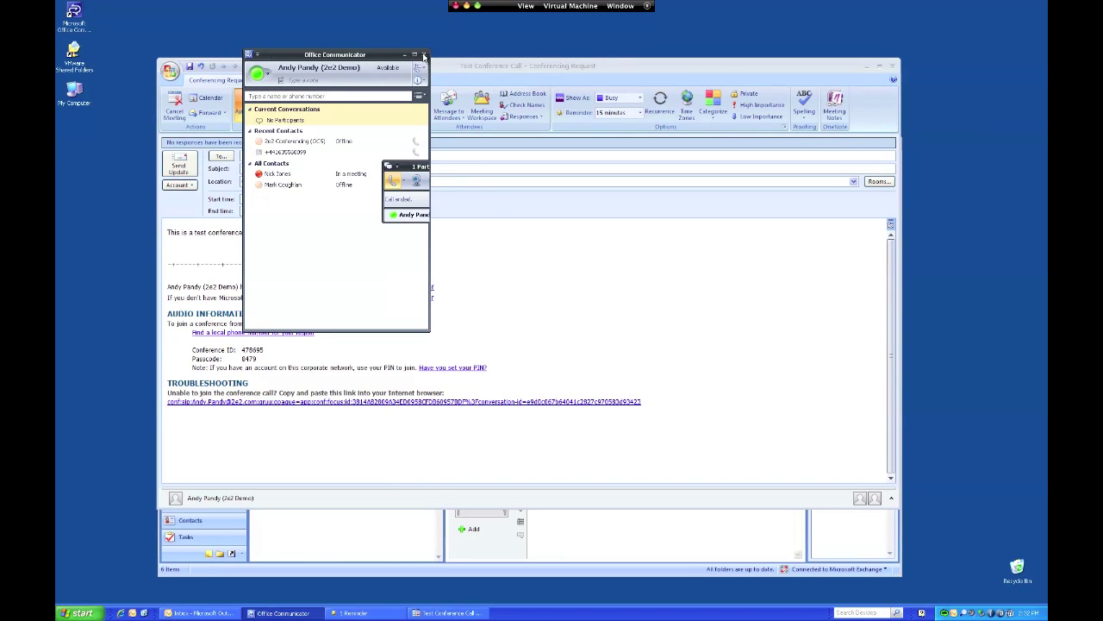
click(423, 56)
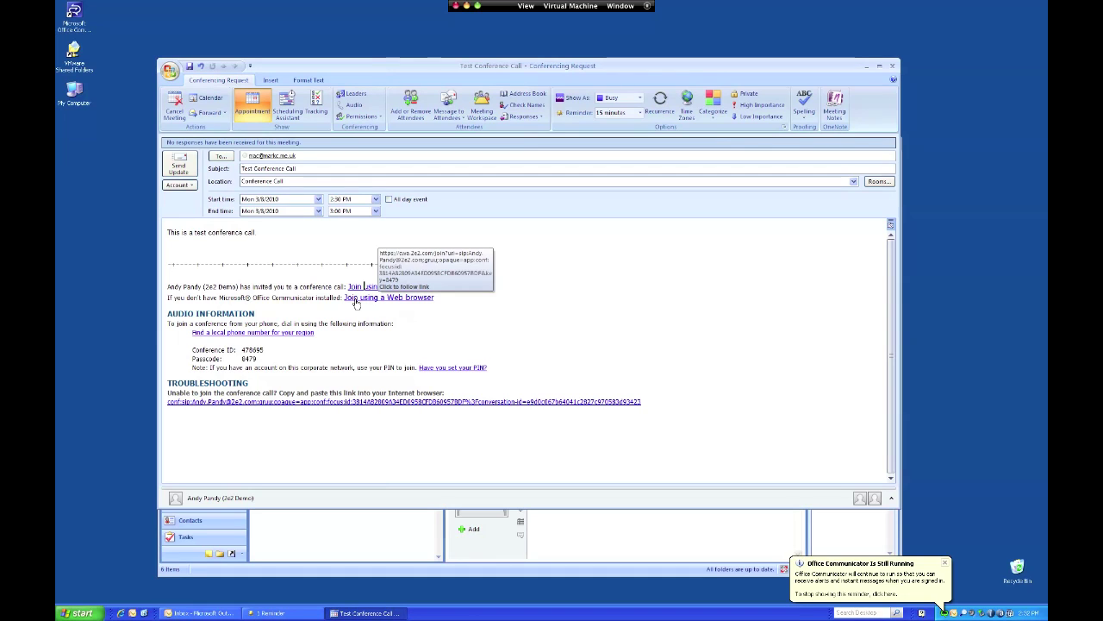
- Follow the invitation's 'Join using a Web browser' link to reach the Web Access join page
click(356, 299)
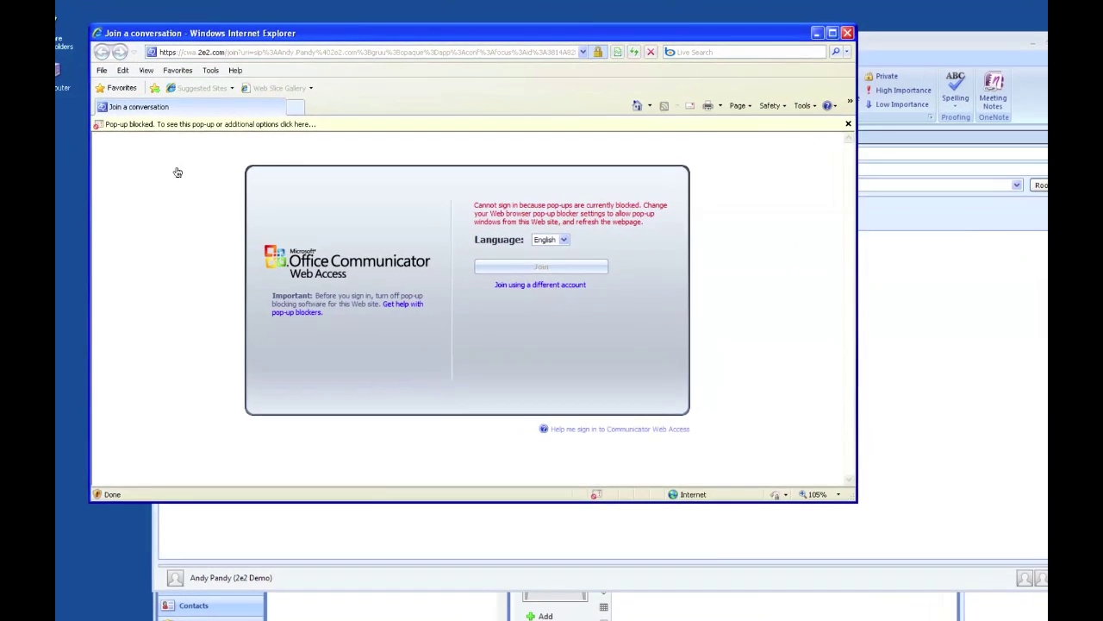
- Always allow pop-ups from cwa.2e2.com via the Information Bar and confirm with Yes
click(158, 130)
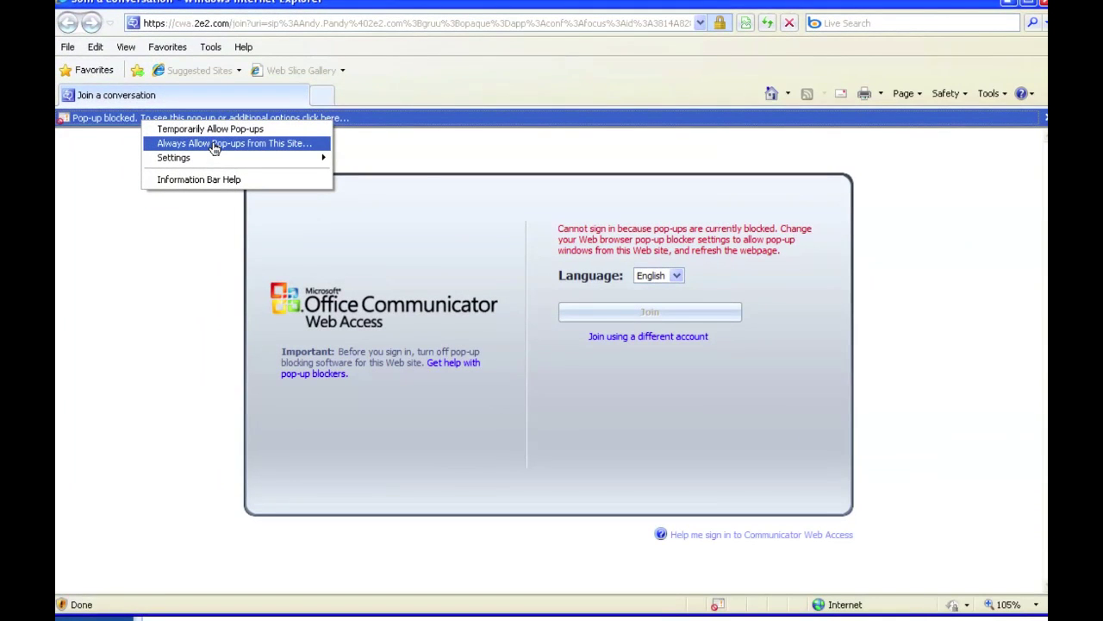
click(212, 143)
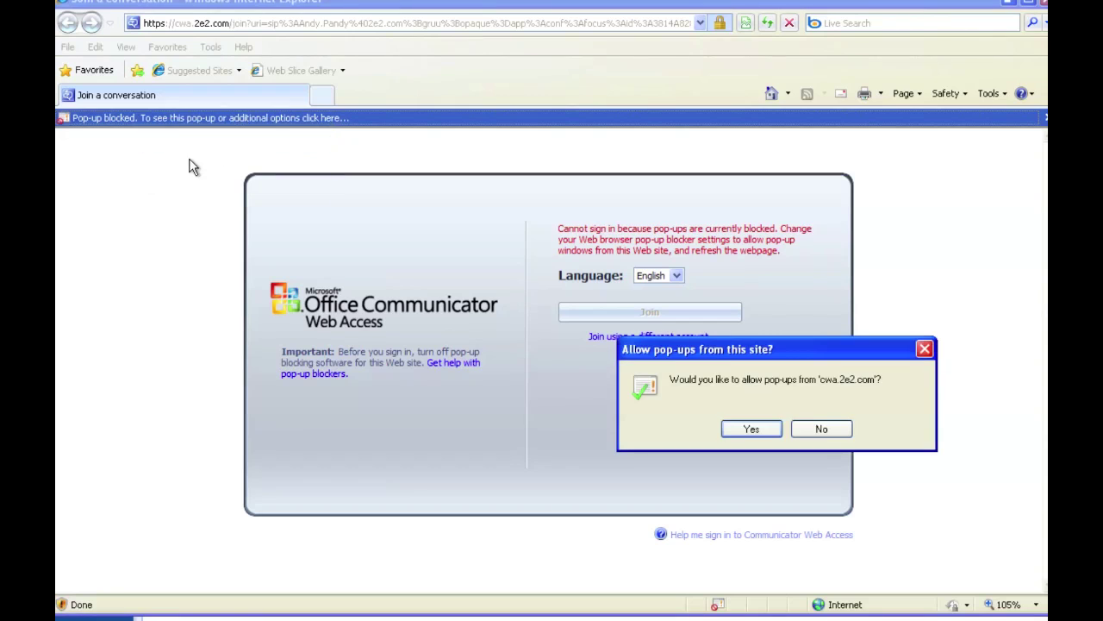
click(760, 429)
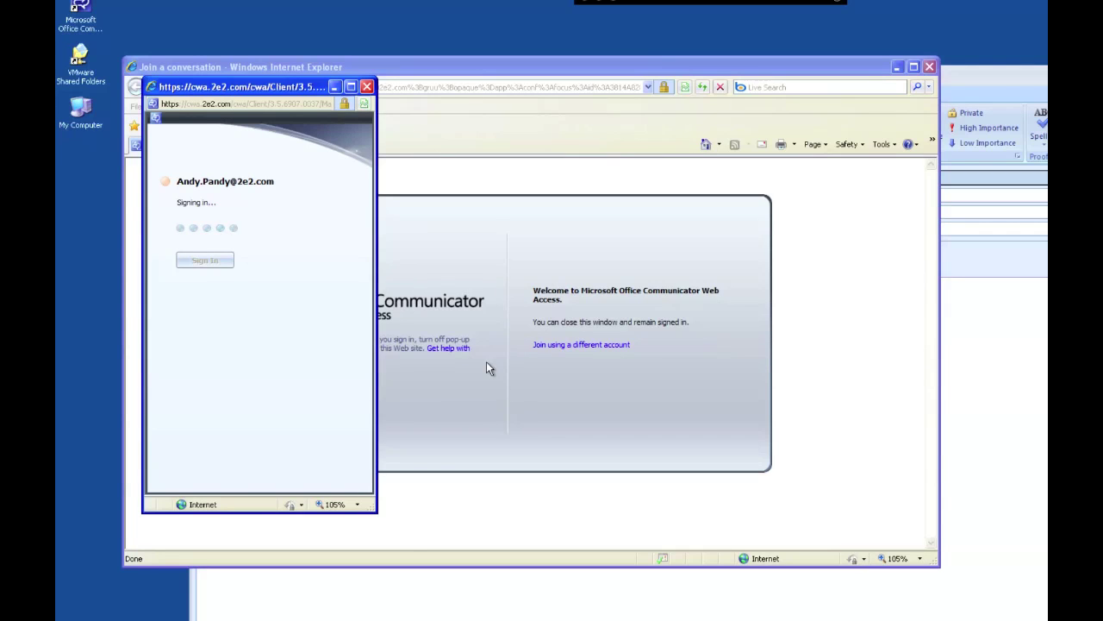
- Minimize the 'Join a conversation' Internet Explorer window while the conversation loads
click(897, 72)
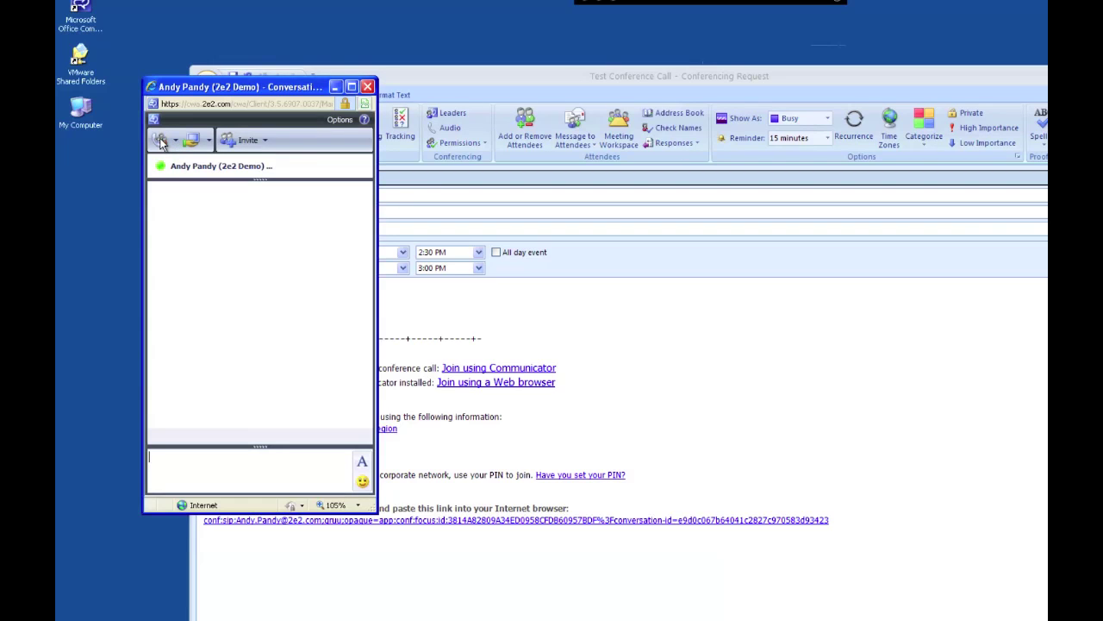
- Join the conference now using the mobile number from the phone button's dropdown
click(161, 141)
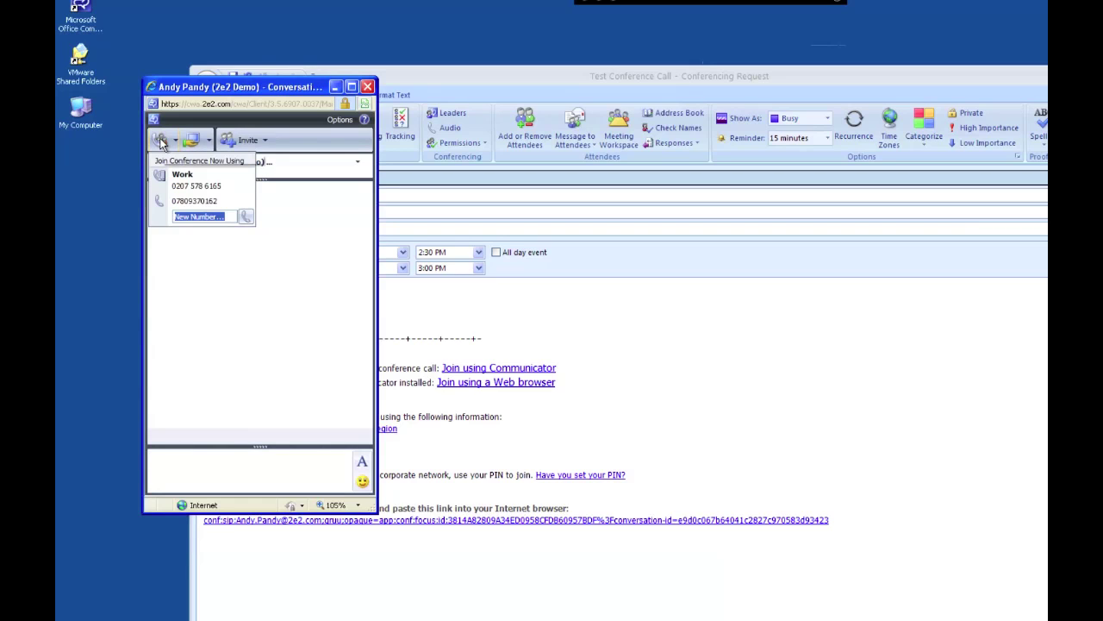
click(204, 201)
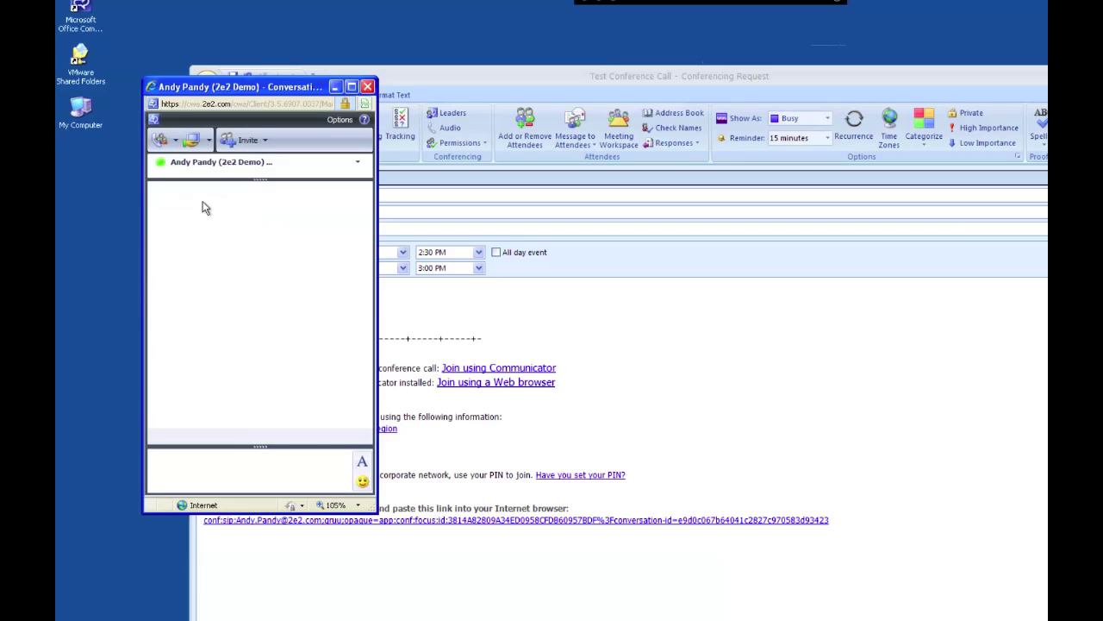